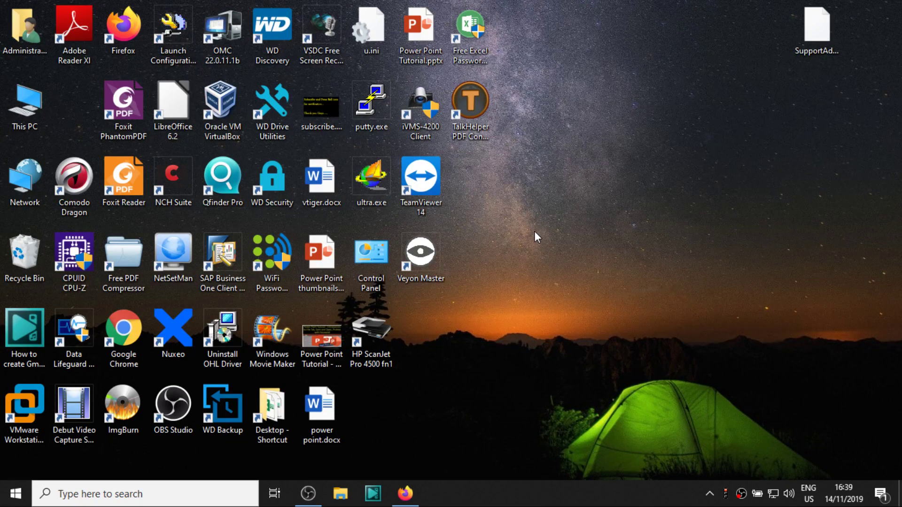
Create a new Excel worksheet file on the desktop named Test.
right_click(557, 204)
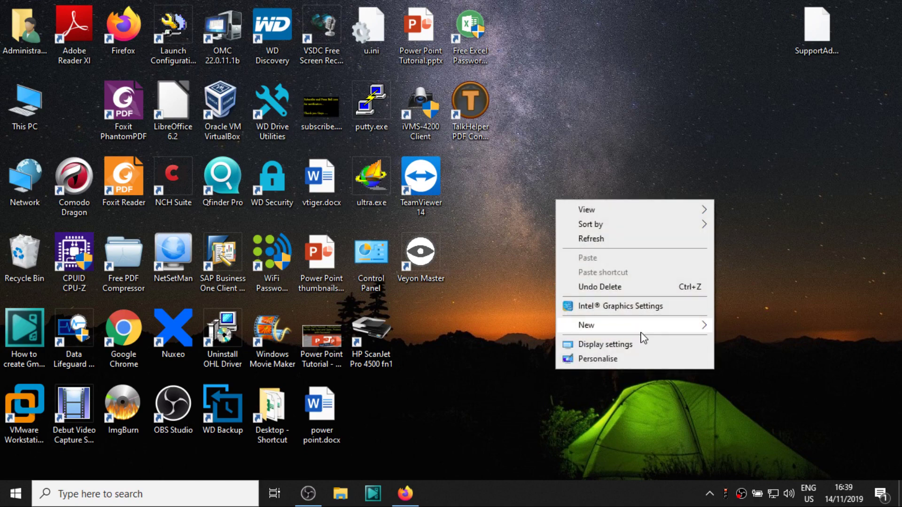
mouse_move(634, 324)
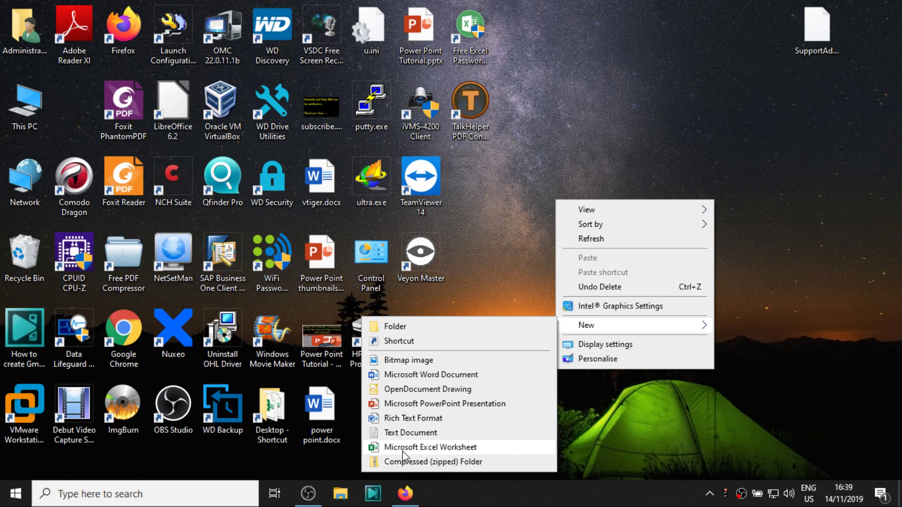
left_click(402, 449)
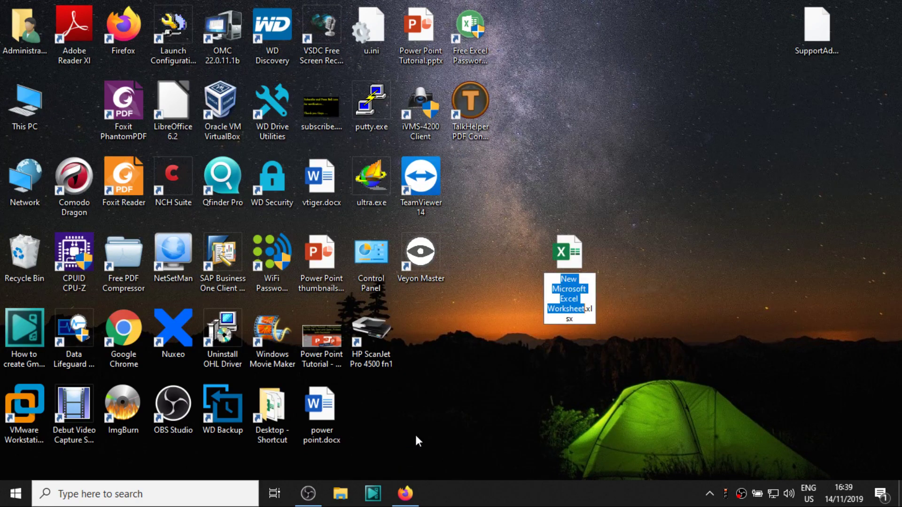
type("Test")
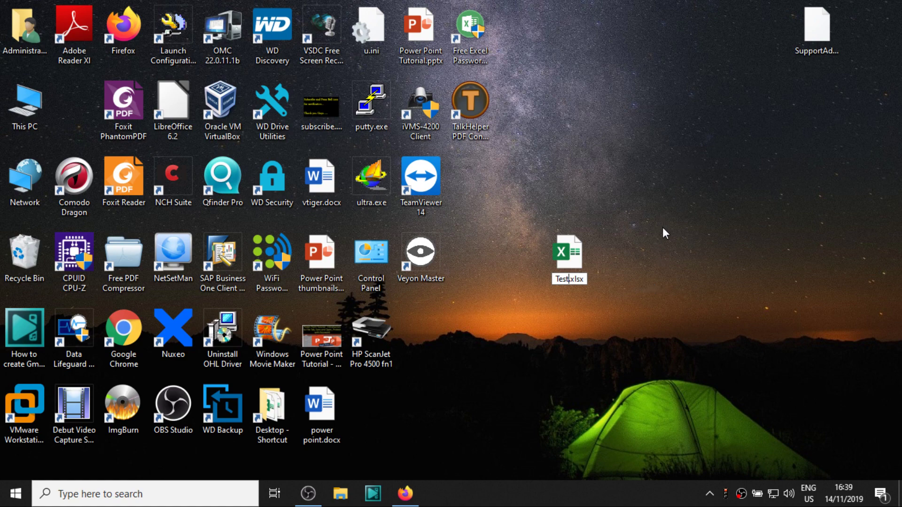
key("Return")
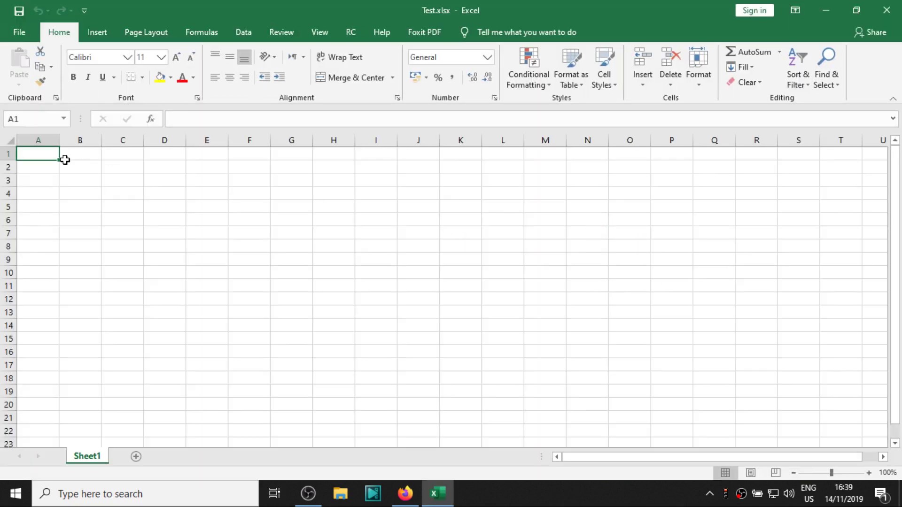
Widen column A and enter Name and Place in A1 and A2.
left_click_drag(58, 139, 126, 140)
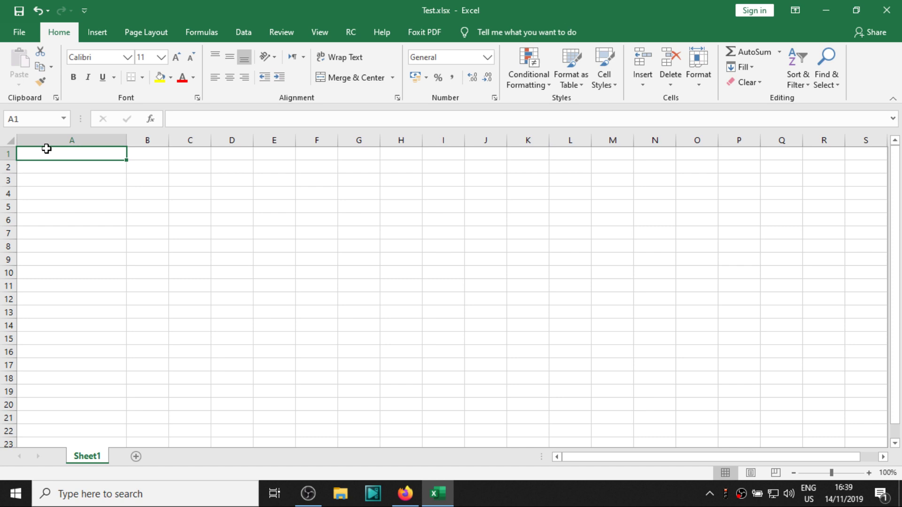
type("Name")
key("Return")
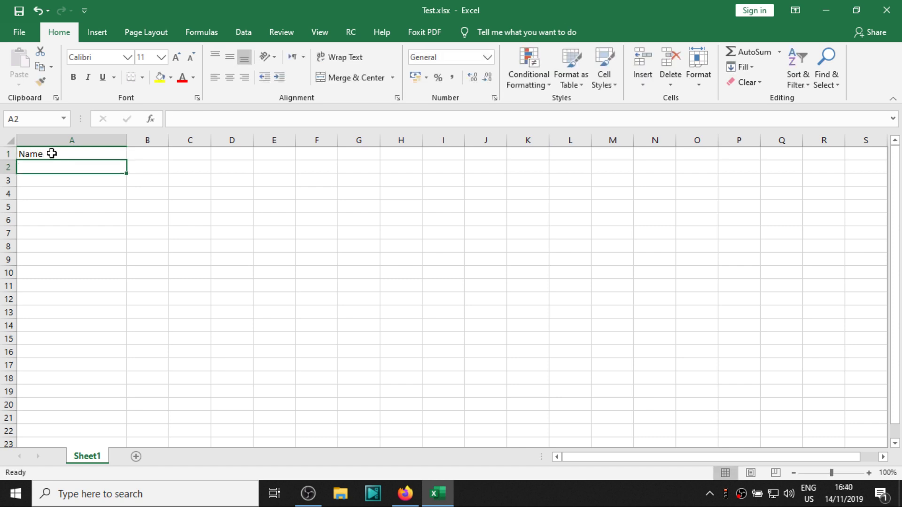
type("Place")
key("Return")
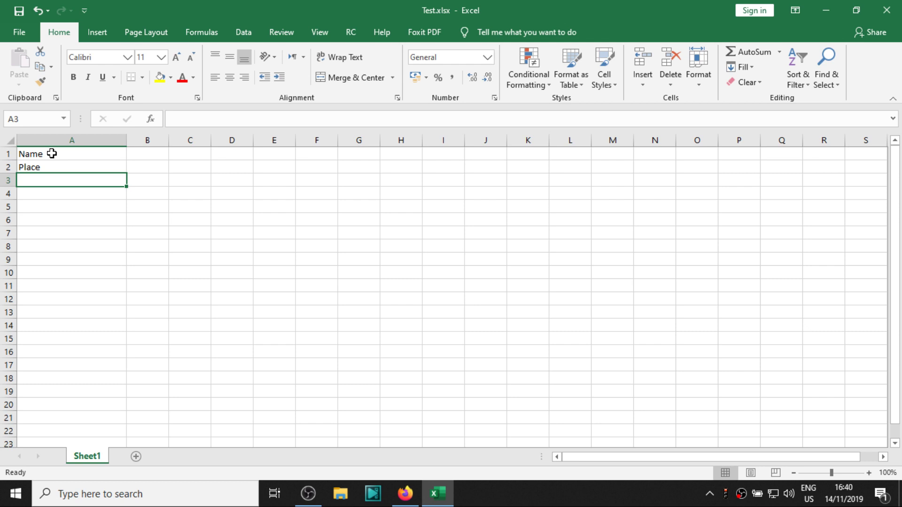
Fill A3:A5 with dfvd, dfdv and dfdg, then save the workbook.
type("dfvd")
key("Return")
type("dfdv")
key("Return")
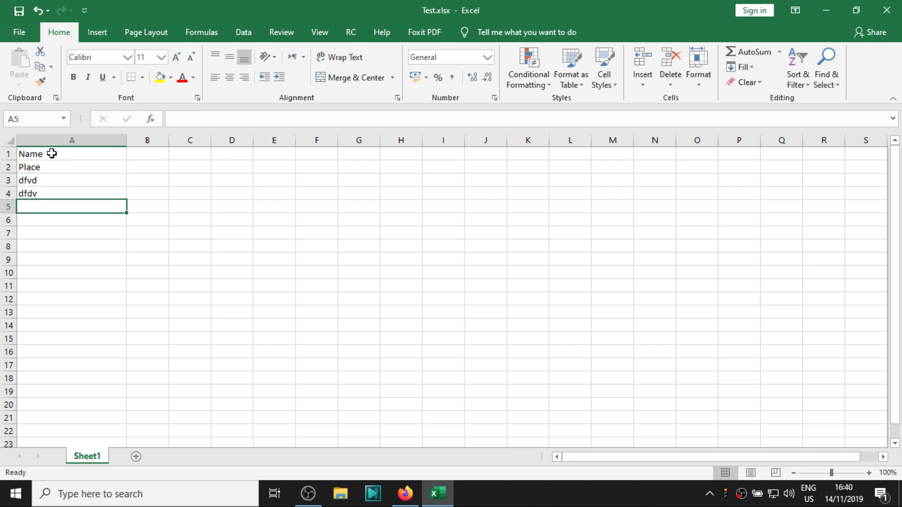
type("dfdv")
key("BackSpace")
type("g")
key("Return")
key("ctrl+s")
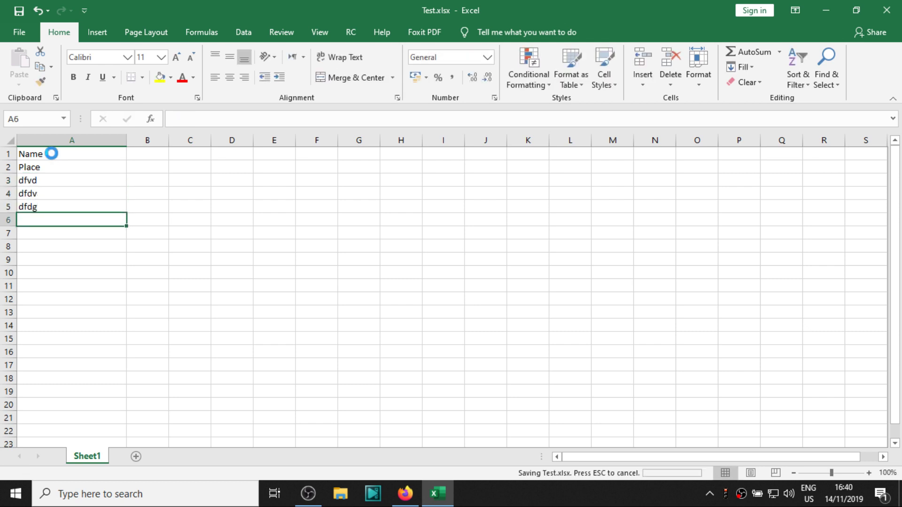
left_click(20, 38)
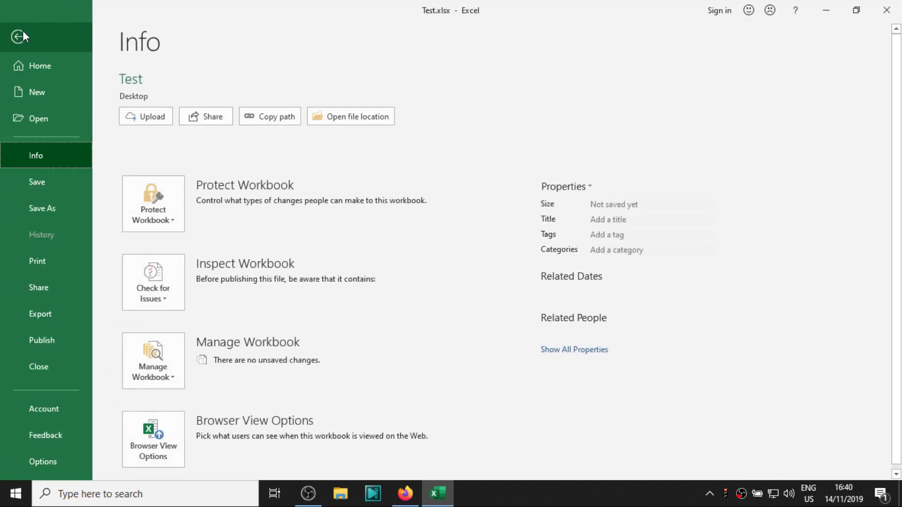
left_click(137, 222)
left_click(185, 284)
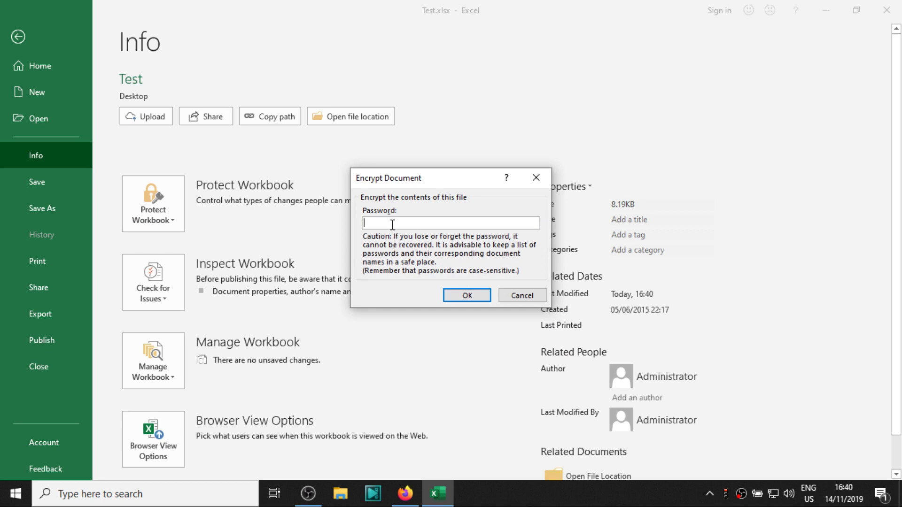
left_click(467, 296)
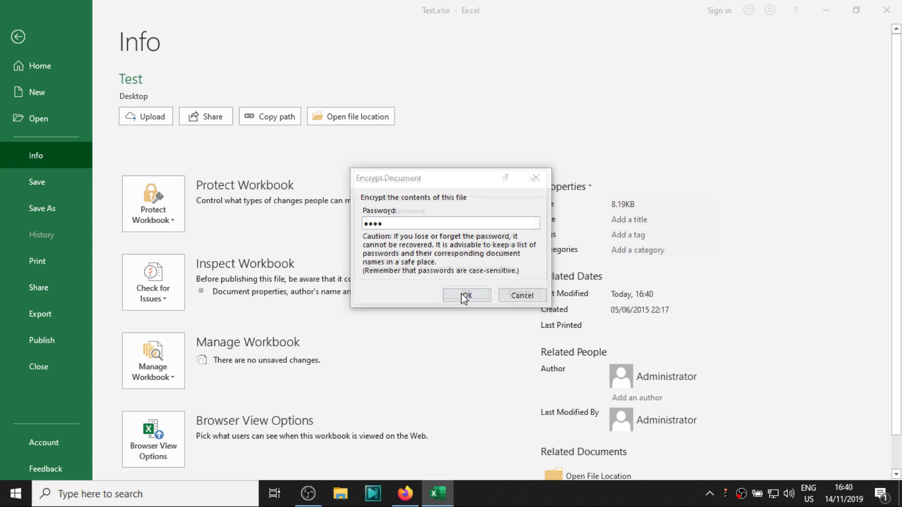
left_click(517, 298)
left_click(396, 223)
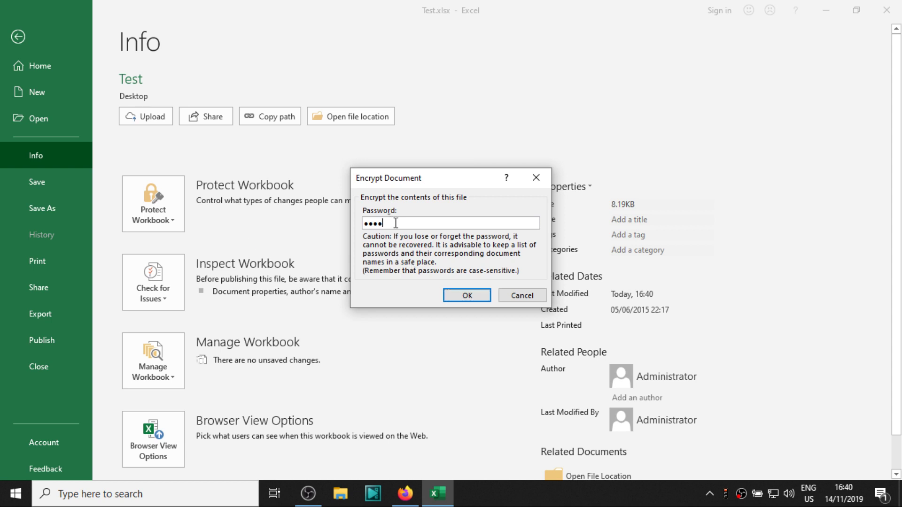
key("BackSpace")
left_click(477, 301)
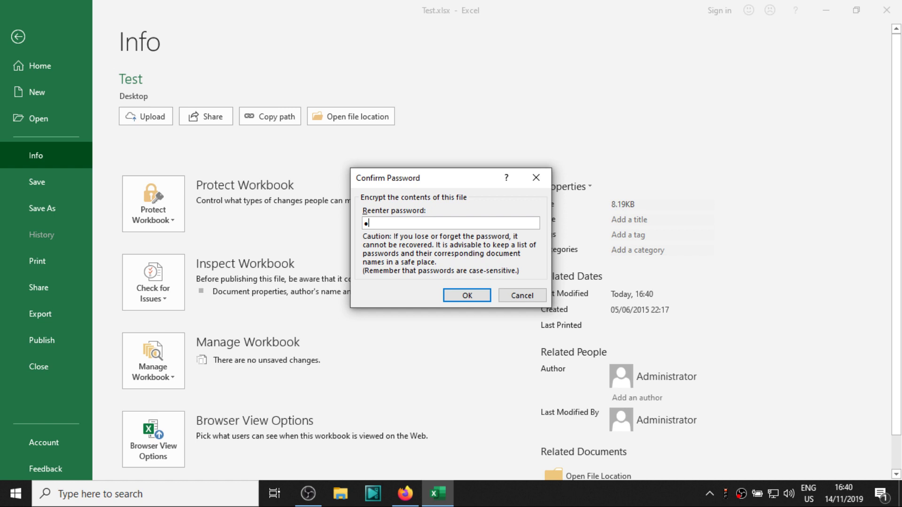
left_click(465, 295)
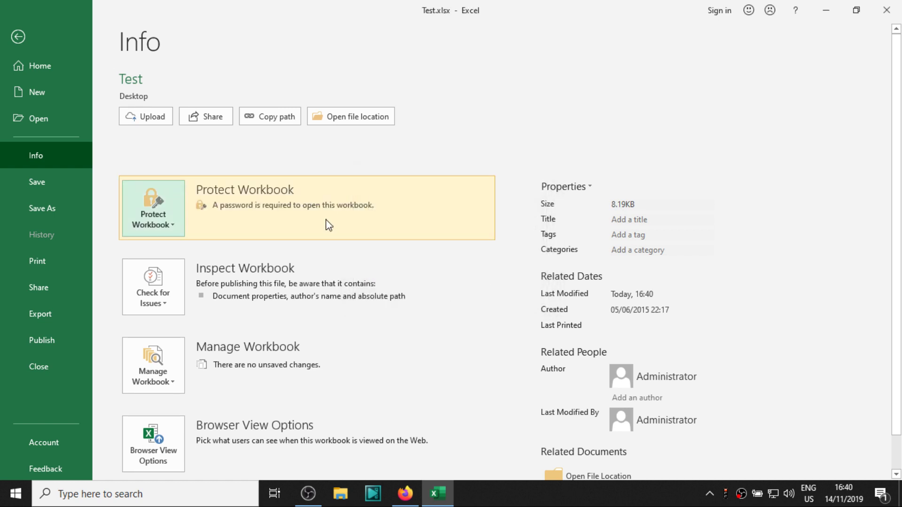
left_click(18, 37)
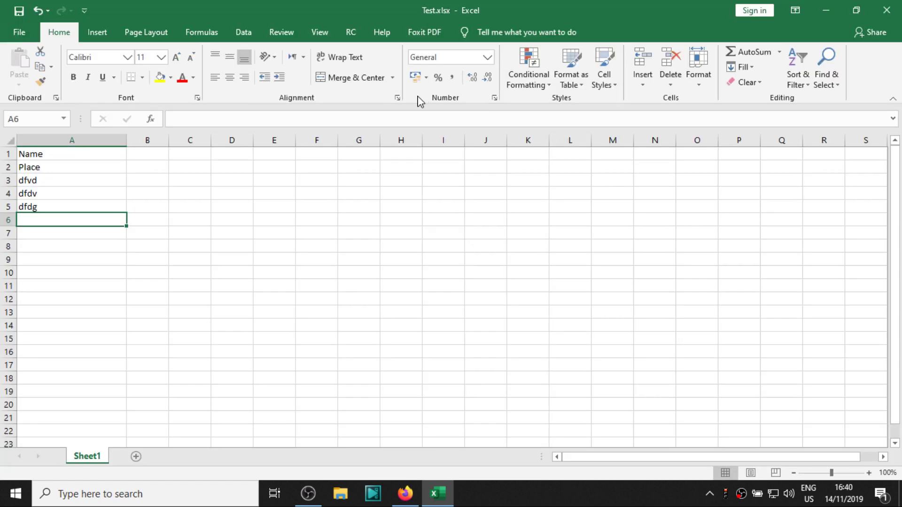
Close Excel, refresh the desktop and reopen Test.xlsx.
left_click(886, 11)
right_click(552, 139)
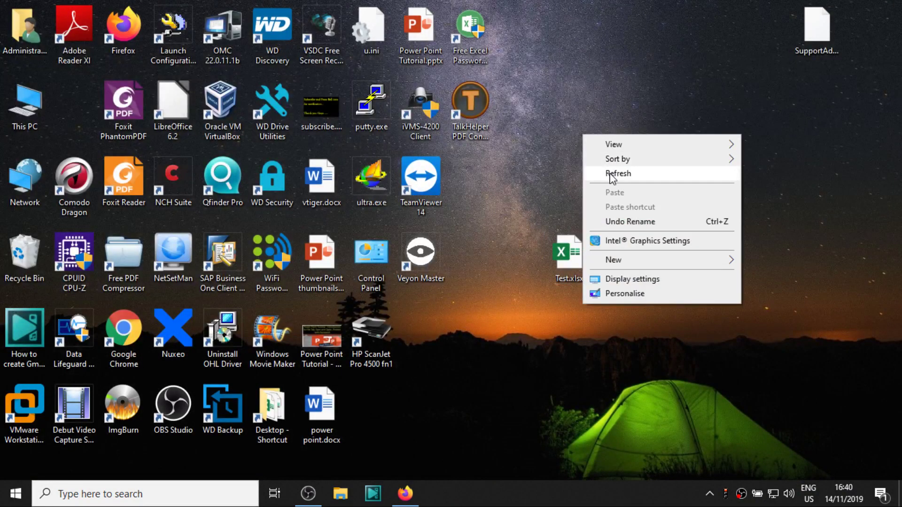
left_click(606, 173)
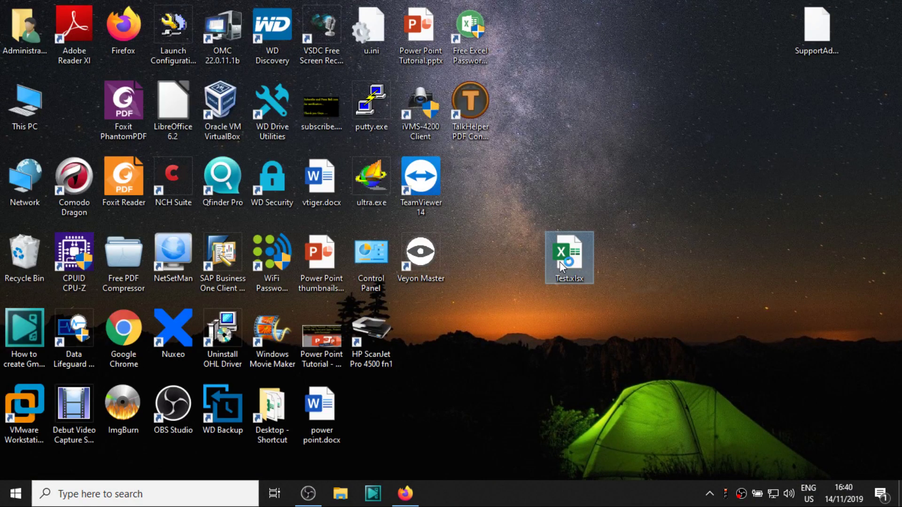
double_click(560, 261)
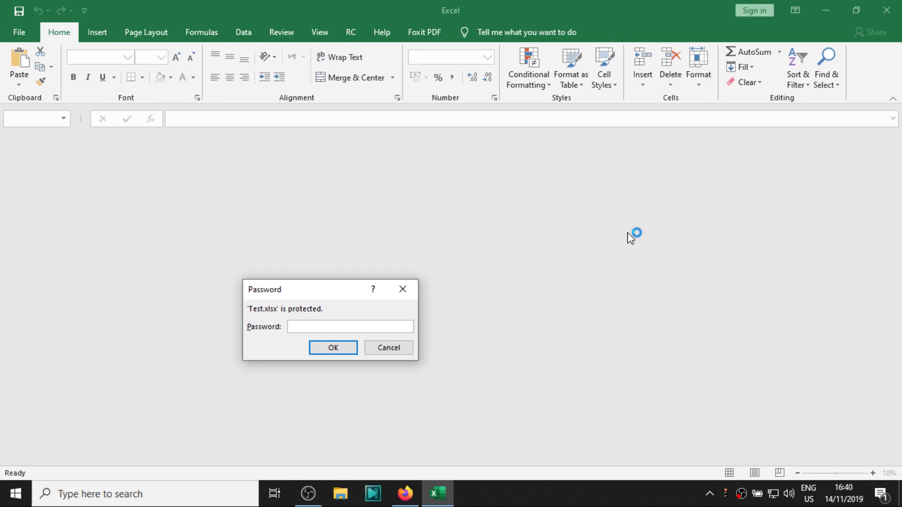
key("Return")
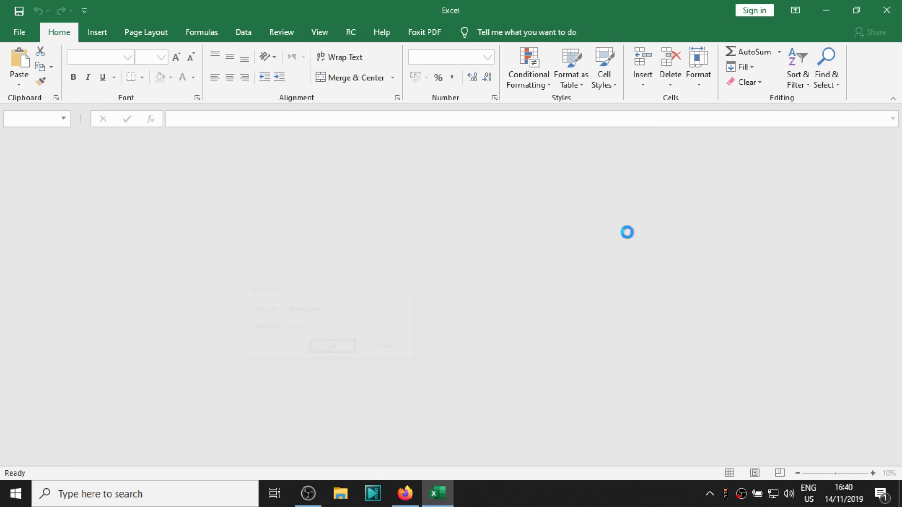
key("Return")
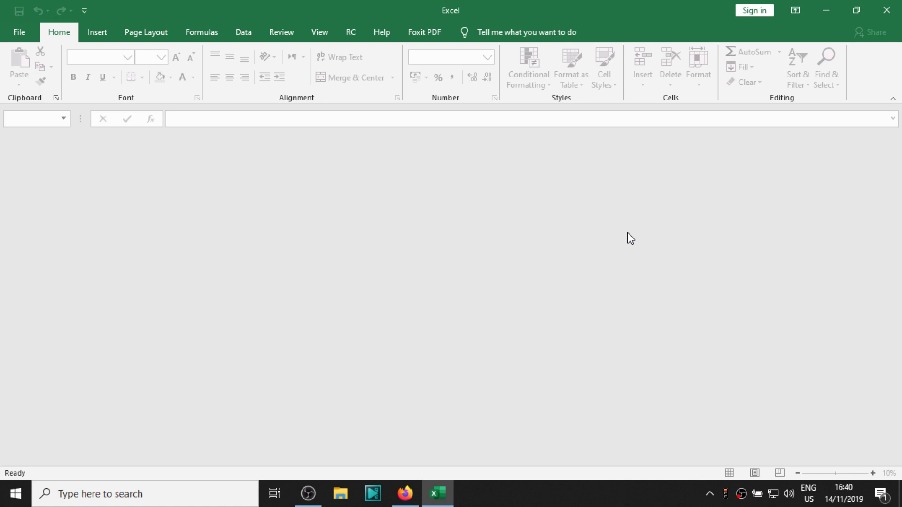
left_click(886, 10)
Refresh the desktop three times from its right-click menu.
right_click(608, 157)
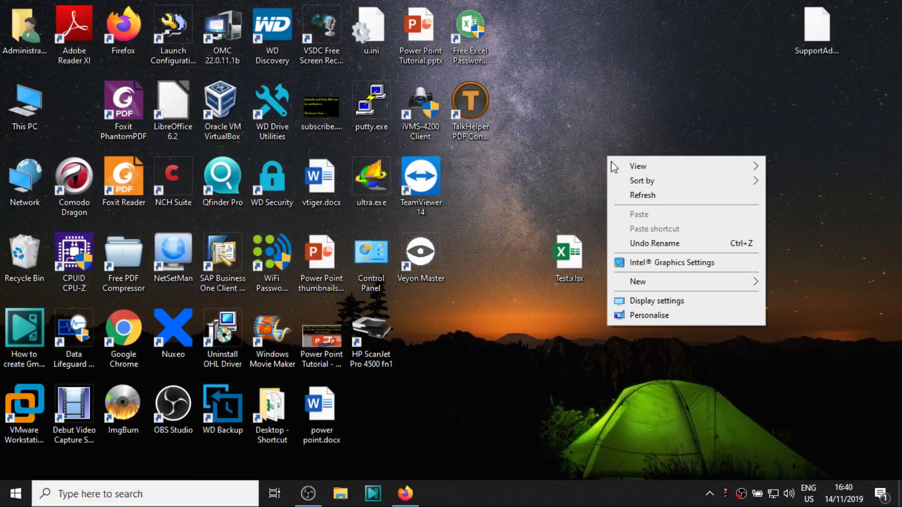
left_click(651, 196)
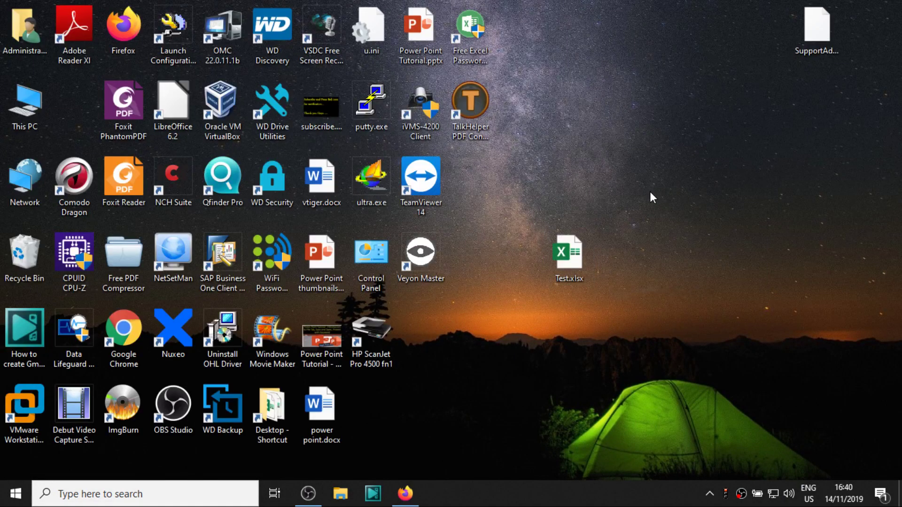
right_click(559, 148)
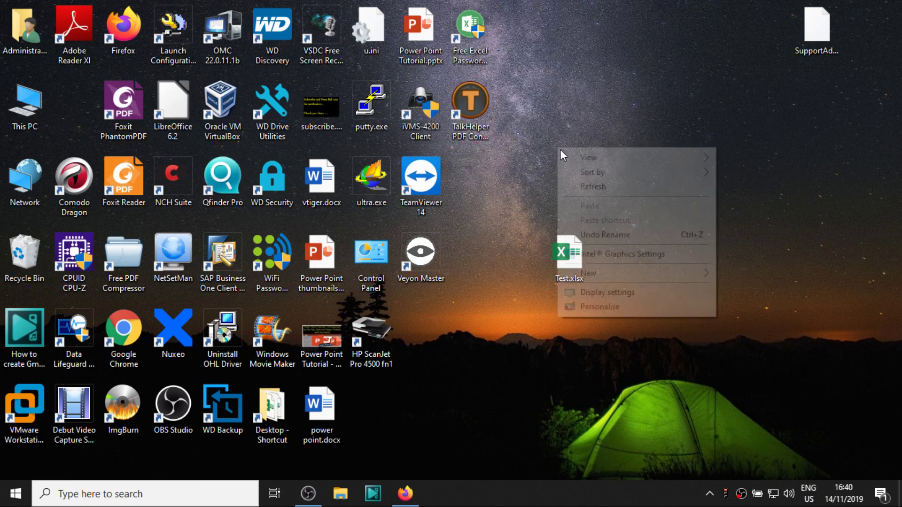
left_click(592, 188)
right_click(588, 184)
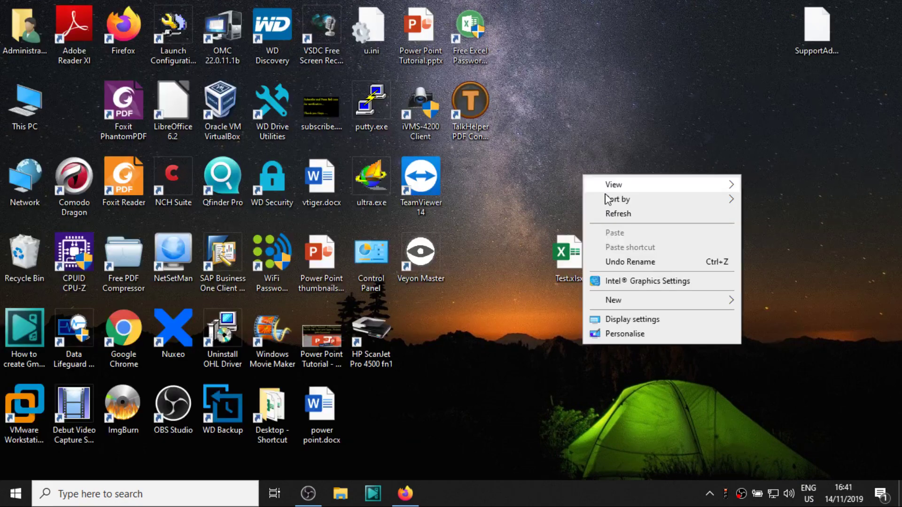
left_click(604, 213)
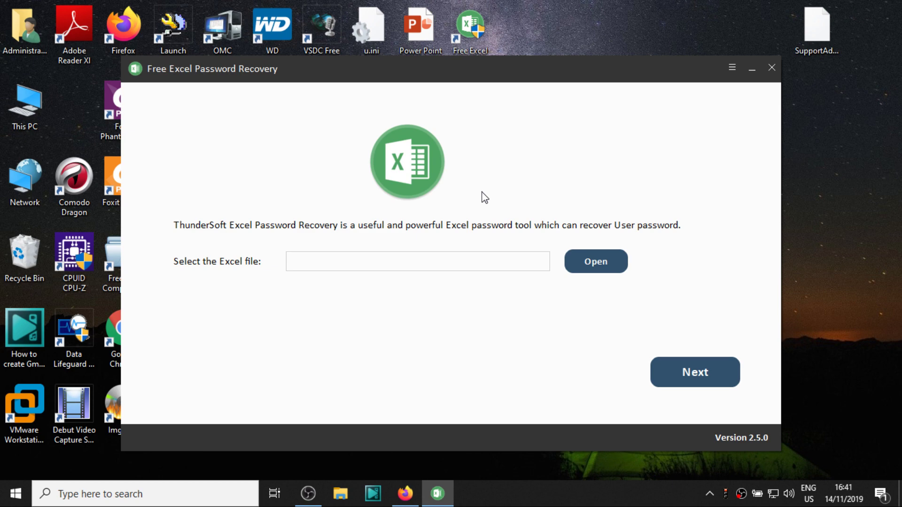
Load Test.xlsx from the Desktop as the file to crack and continue to attack types.
left_click(525, 257)
scroll(204, 193, "up", 2)
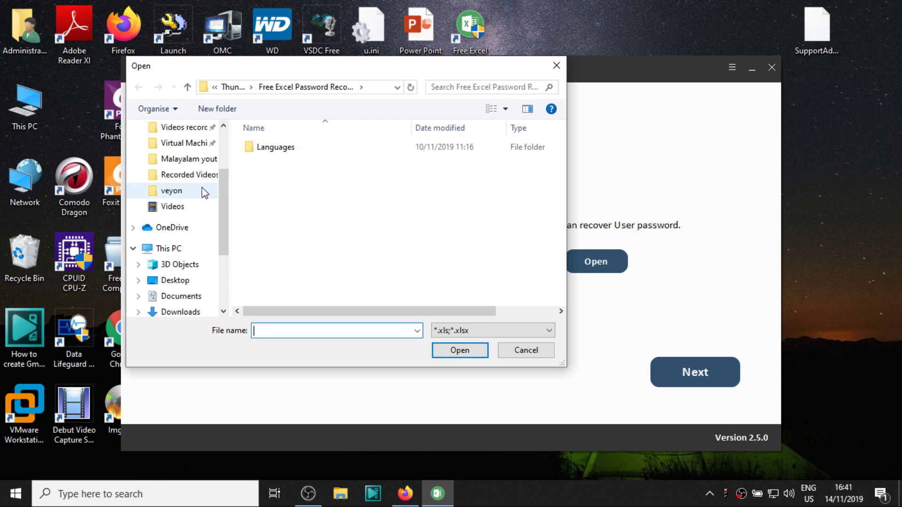
scroll(204, 192, "up", 2)
scroll(174, 186, "up", 2)
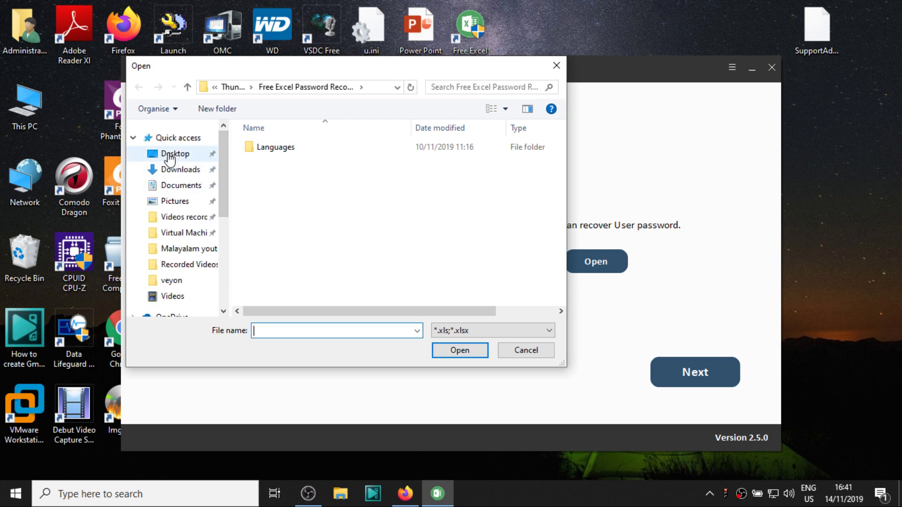
left_click(170, 155)
left_click(335, 163)
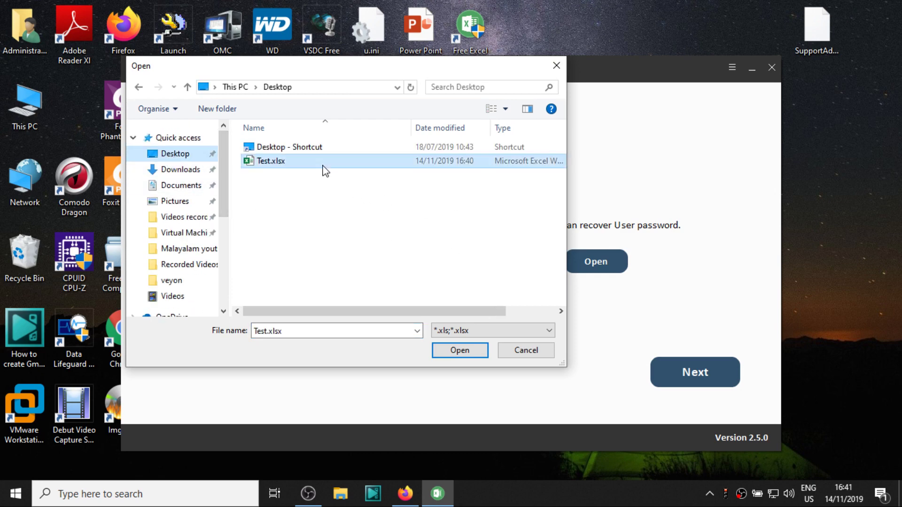
left_click(463, 351)
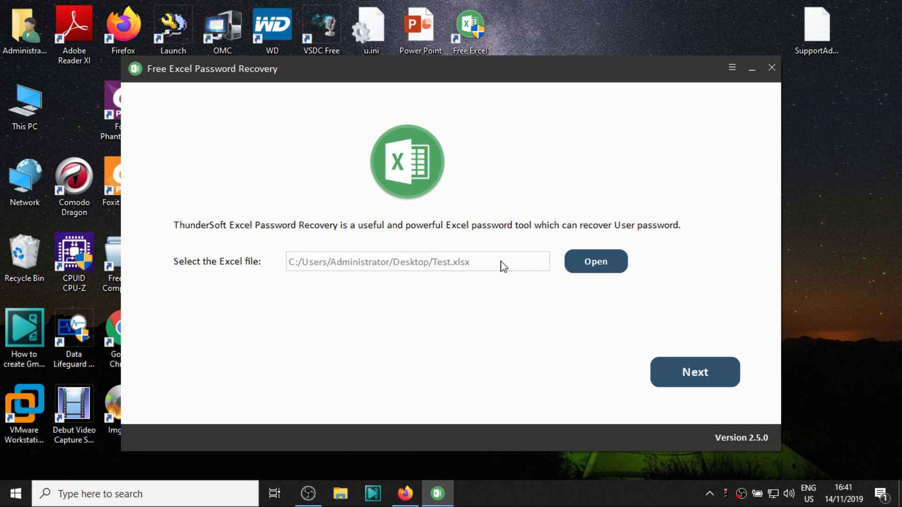
left_click(698, 372)
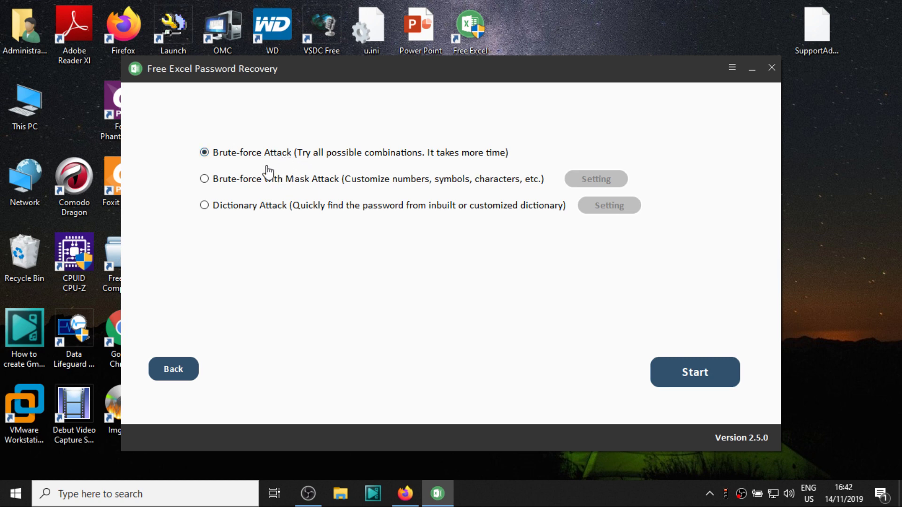
Select the Brute-force with Mask Attack option.
left_click(292, 184)
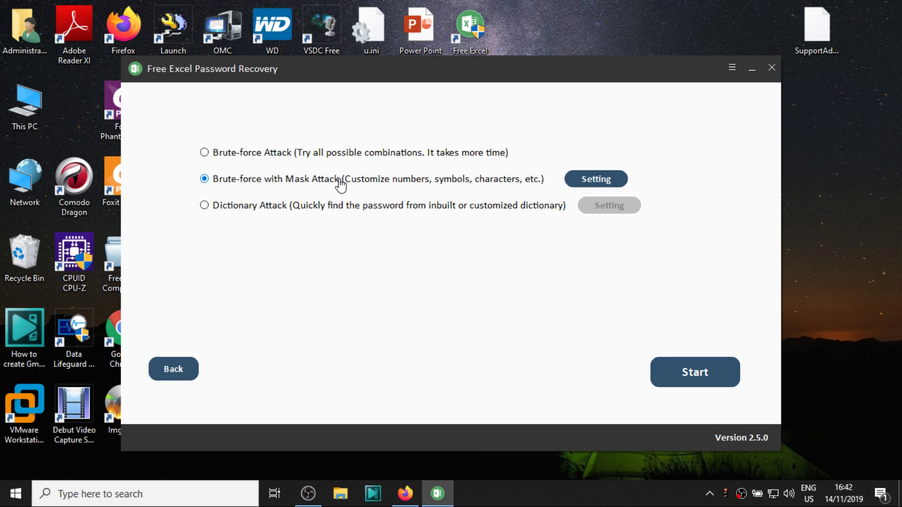
Limit the mask character set to digits by excluding uppercase, lowercase and special symbols.
left_click(614, 181)
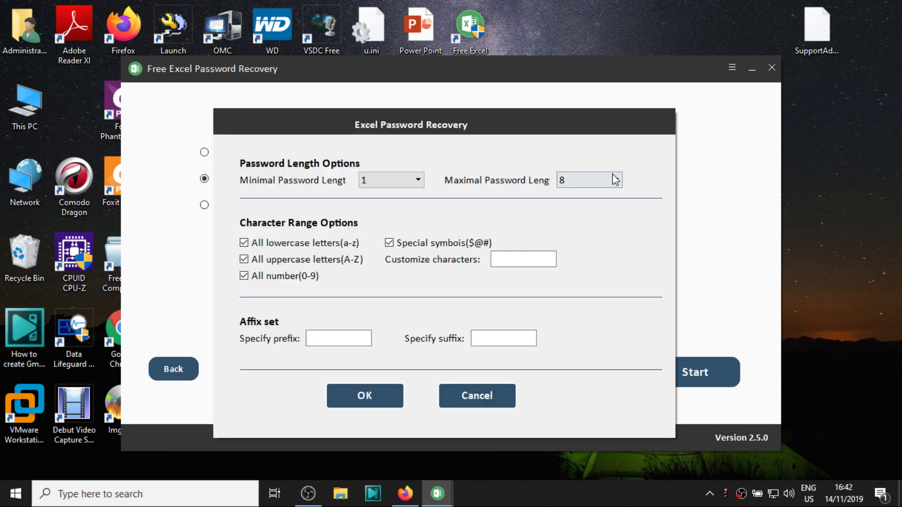
left_click(299, 261)
left_click(302, 245)
left_click(389, 243)
mouse_move(562, 126)
left_mouse_down()
mouse_move(762, 173)
mouse_move(587, 90)
left_mouse_up()
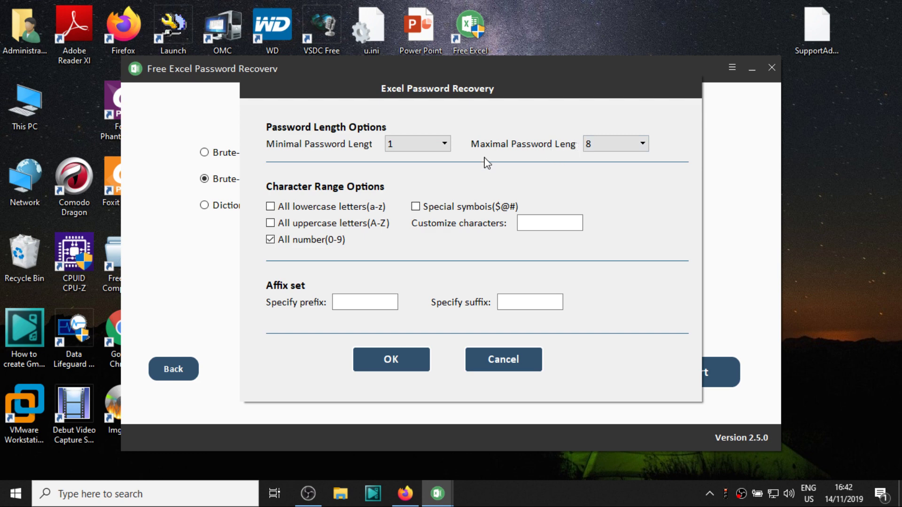
Set the password length range to 1–4 characters and apply the mask settings.
left_click(420, 144)
left_click(479, 249)
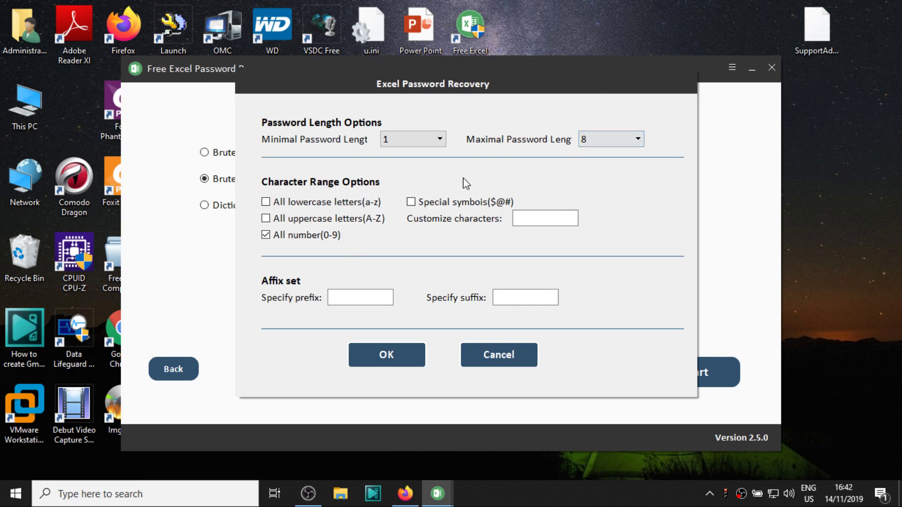
left_click(610, 140)
left_click(606, 191)
left_click(343, 294)
left_click(405, 361)
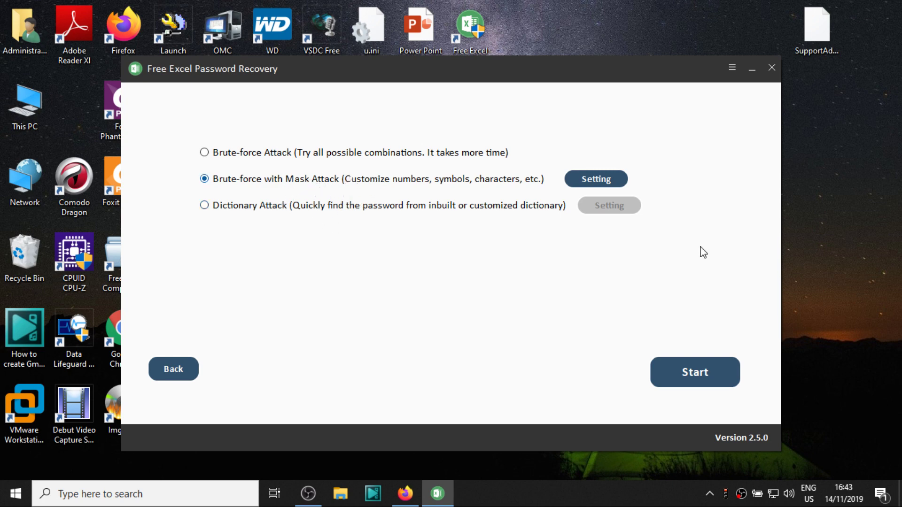
Start the password recovery and let the search run.
left_click(700, 381)
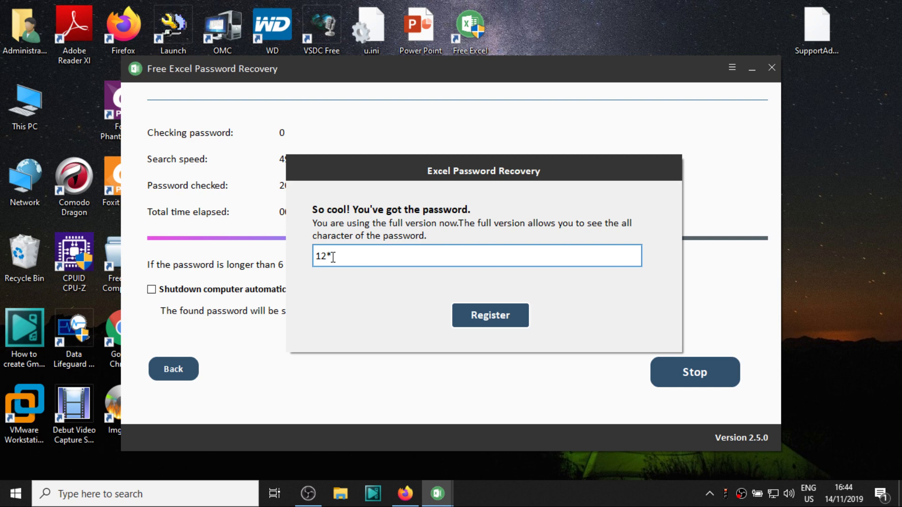
left_click(488, 320)
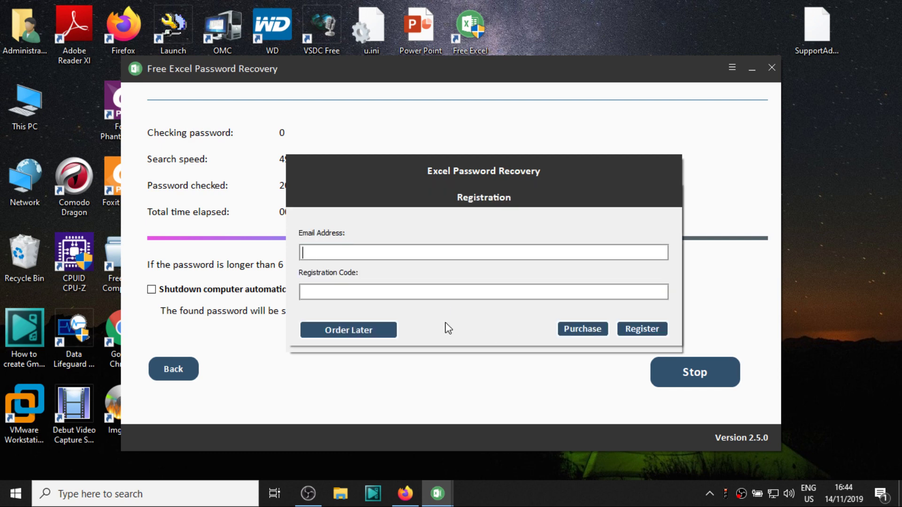
left_click(365, 333)
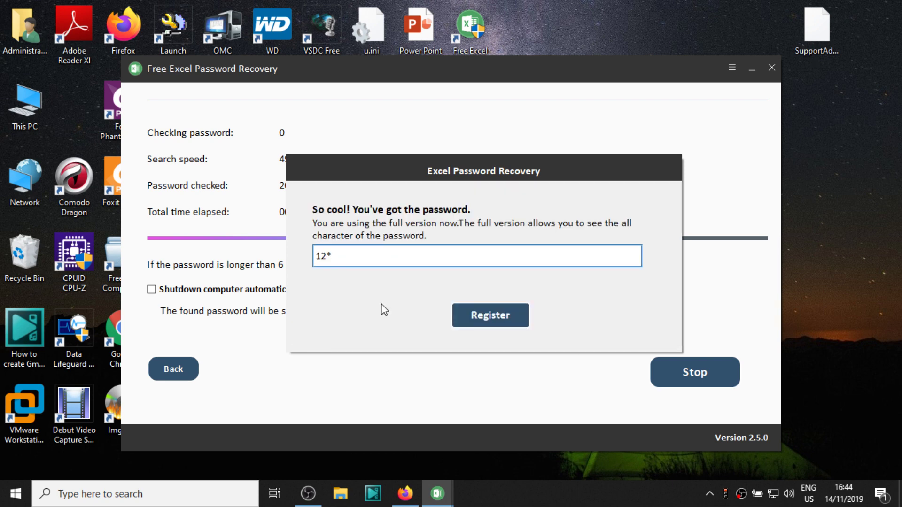